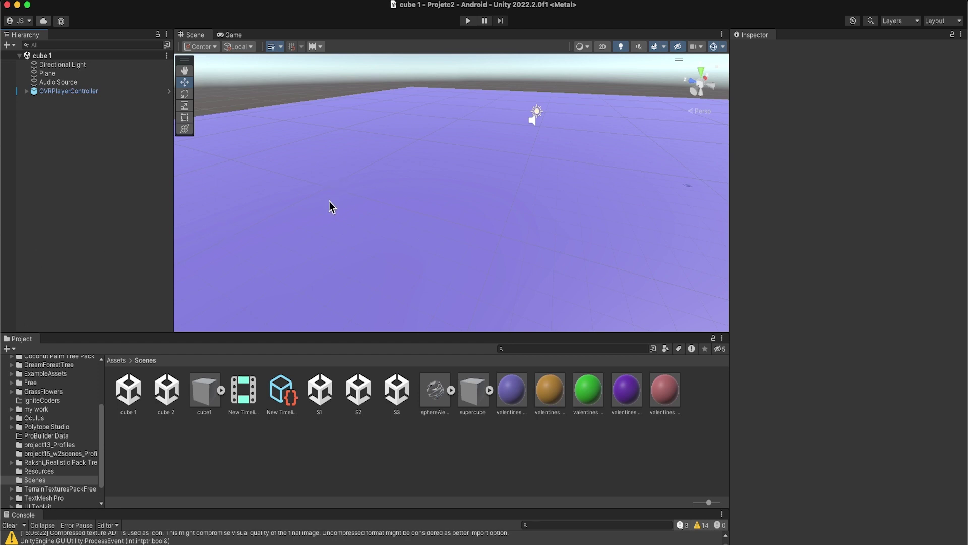
Orbit the Scene view across and over the purple plane
{"action": "right_click_drag", "start_coordinate": [328, 202], "coordinate": [494, 156]}
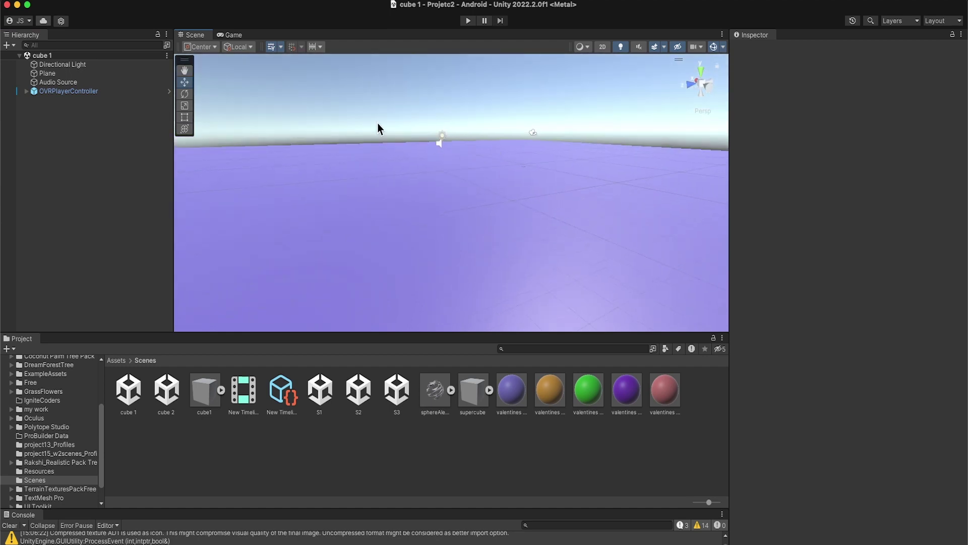
{"action": "right_click_drag", "start_coordinate": [382, 132], "coordinate": [650, 193]}
{"action": "right_click_drag", "start_coordinate": [327, 162], "coordinate": [535, 173]}
{"action": "right_click_drag", "start_coordinate": [371, 178], "coordinate": [543, 150]}
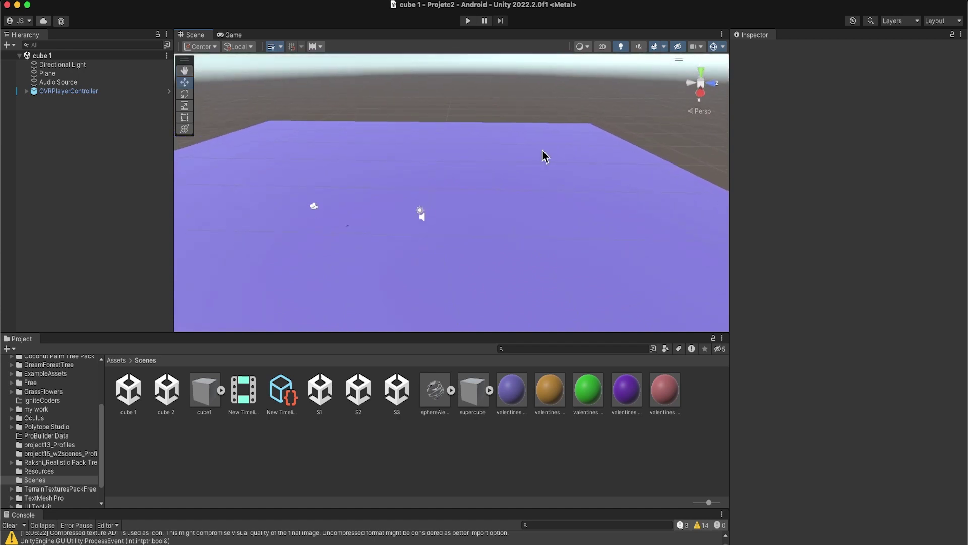
Create a Cube with 3D Object > Cube from the Hierarchy, then select and orbit around it
{"action": "right_click", "coordinate": [31, 117]}
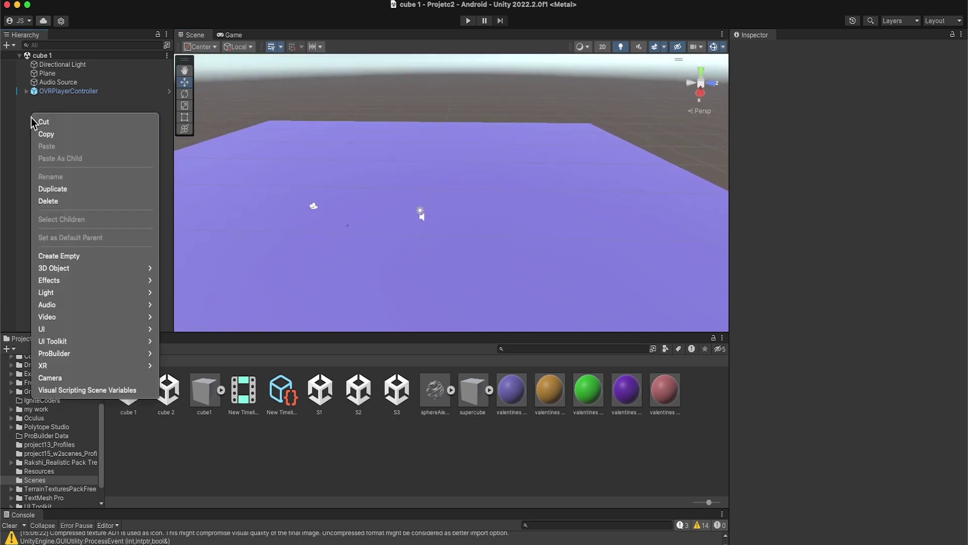
{"action": "left_click", "coordinate": [20, 149]}
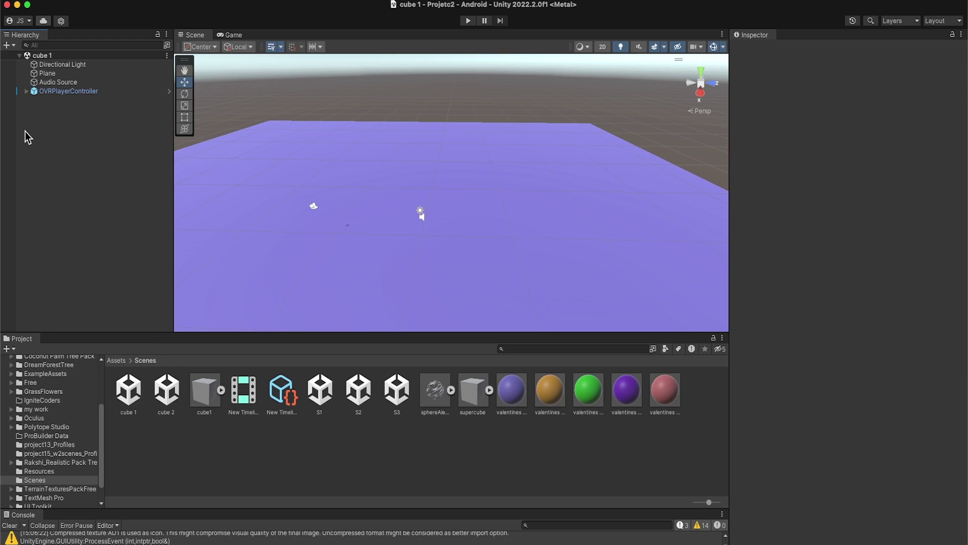
{"action": "right_click", "coordinate": [26, 128]}
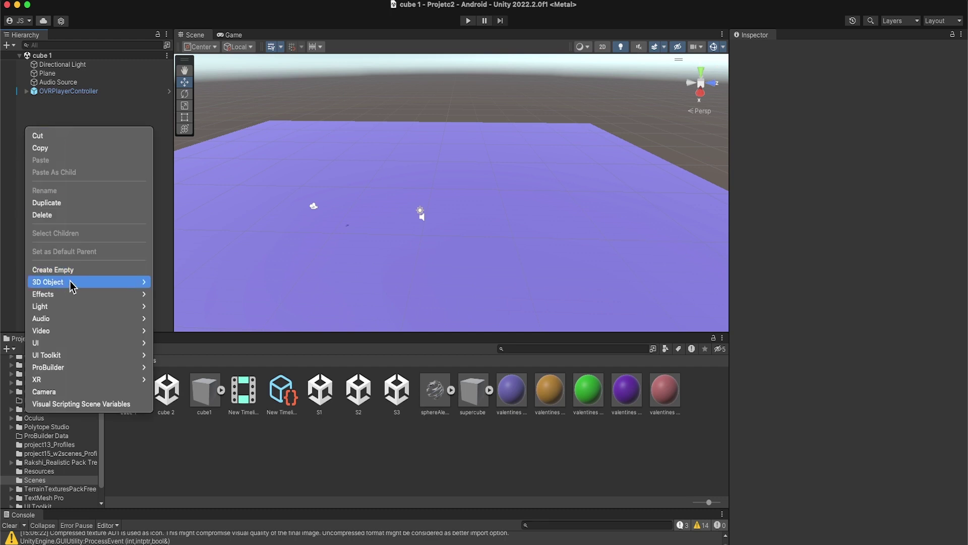
{"action": "mouse_move", "coordinate": [72, 281]}
{"action": "left_click", "coordinate": [174, 282]}
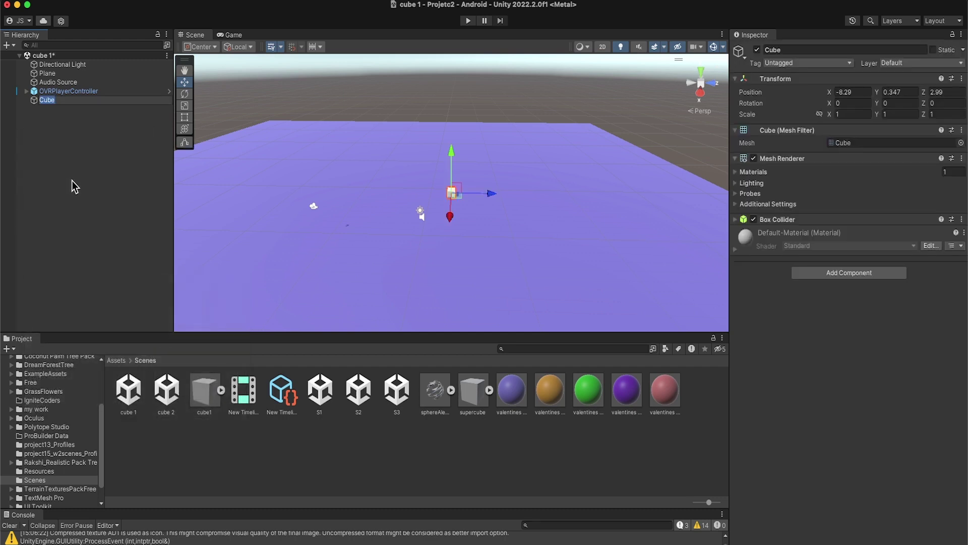
{"action": "left_click", "coordinate": [50, 136]}
{"action": "scroll", "coordinate": [508, 230], "scroll_direction": "up", "scroll_amount": 5}
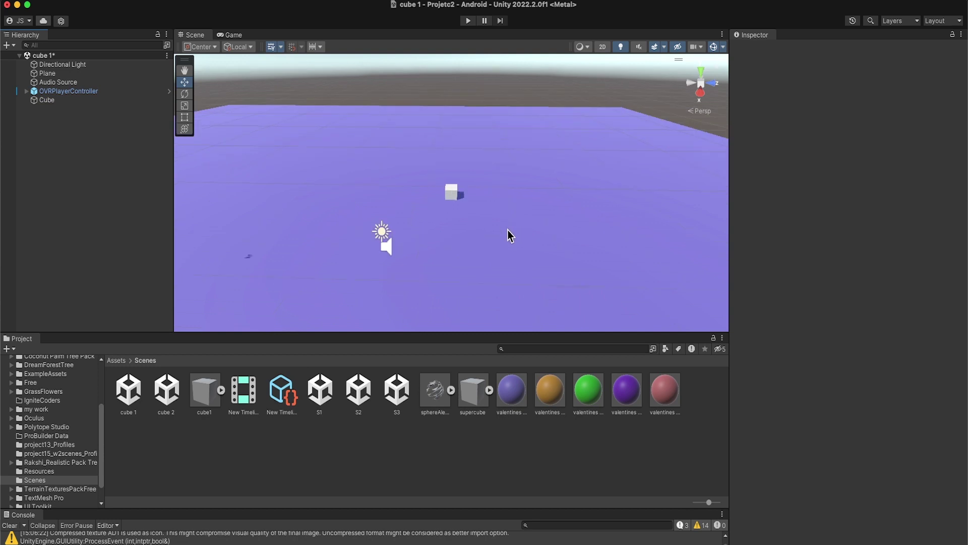
{"action": "left_click", "coordinate": [446, 189]}
{"action": "left_click_drag", "start_coordinate": [476, 170], "coordinate": [541, 240], "text": "alt"}
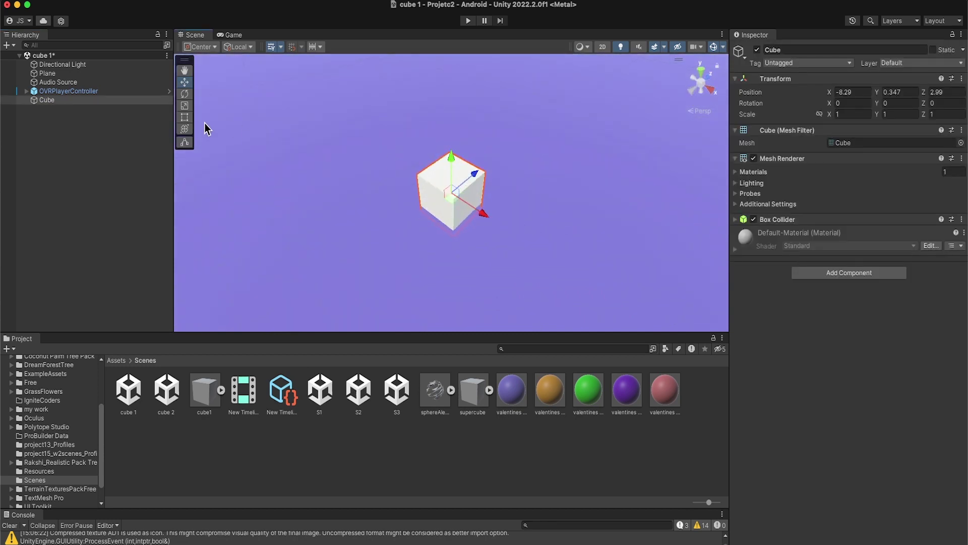
Scale the cube thin along Z and taller along Y, then raise it above the ground
{"action": "left_click", "coordinate": [185, 106]}
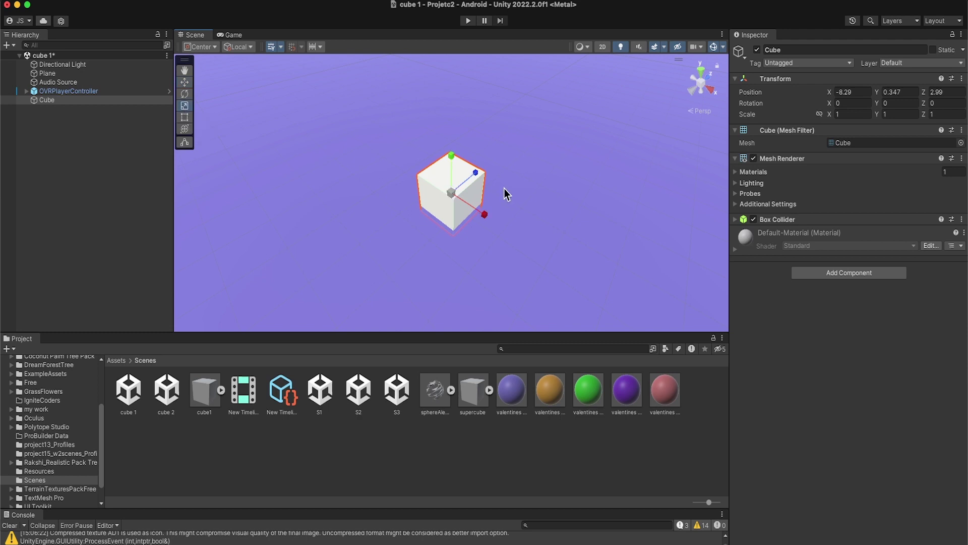
{"action": "left_click_drag", "start_coordinate": [476, 174], "coordinate": [622, 225]}
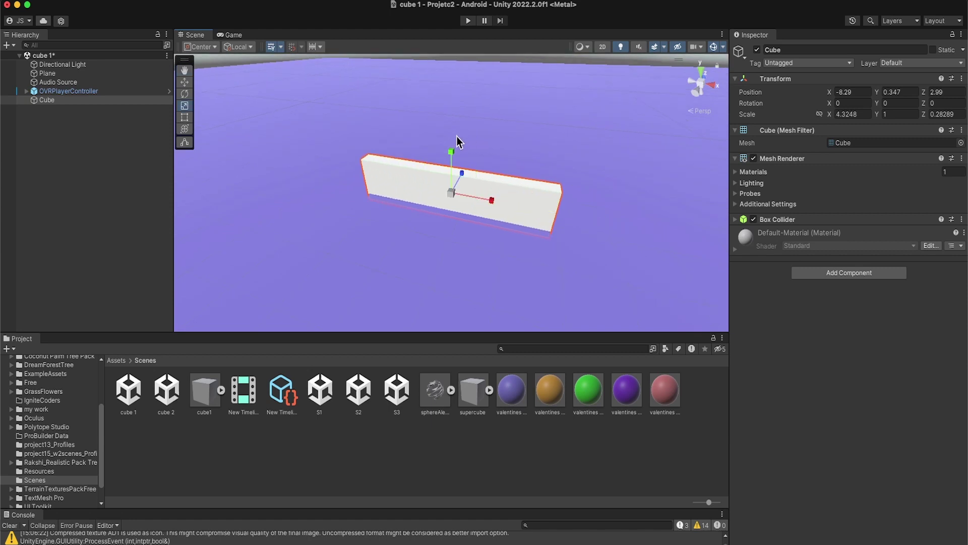
{"action": "left_click_drag", "start_coordinate": [452, 152], "coordinate": [454, 144]}
{"action": "left_click_drag", "start_coordinate": [528, 147], "coordinate": [580, 147], "text": "alt"}
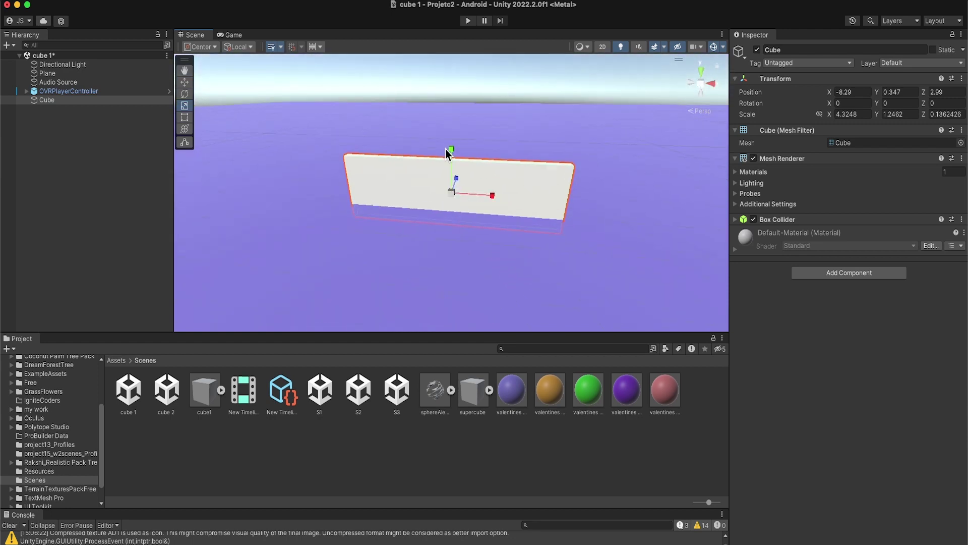
{"action": "left_click", "coordinate": [185, 82]}
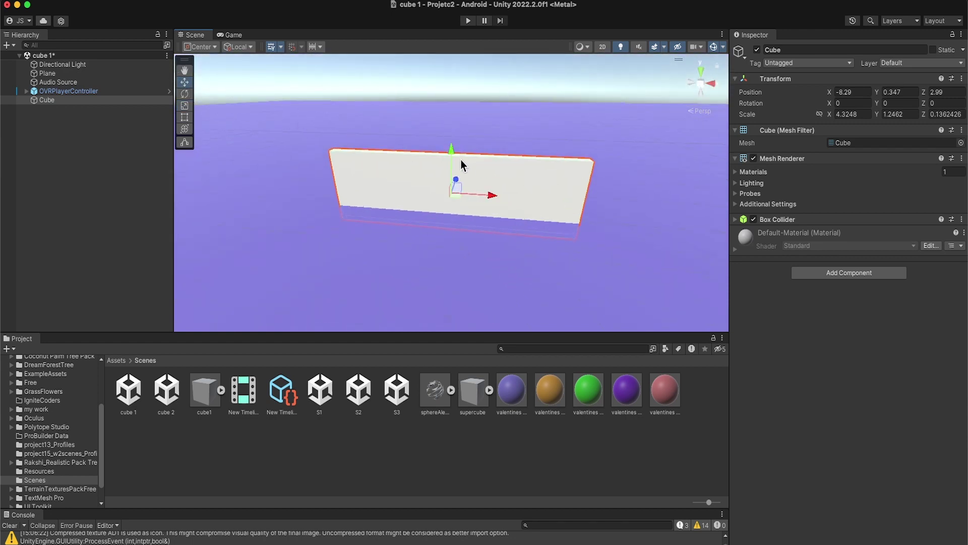
{"action": "left_click_drag", "start_coordinate": [452, 153], "coordinate": [160, 164]}
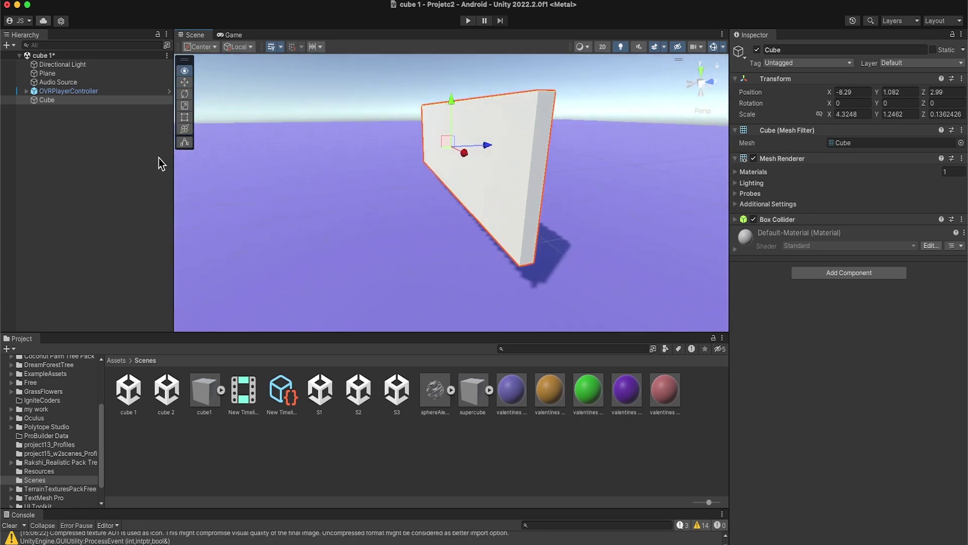
{"action": "left_click_drag", "start_coordinate": [499, 176], "coordinate": [436, 120], "text": "alt"}
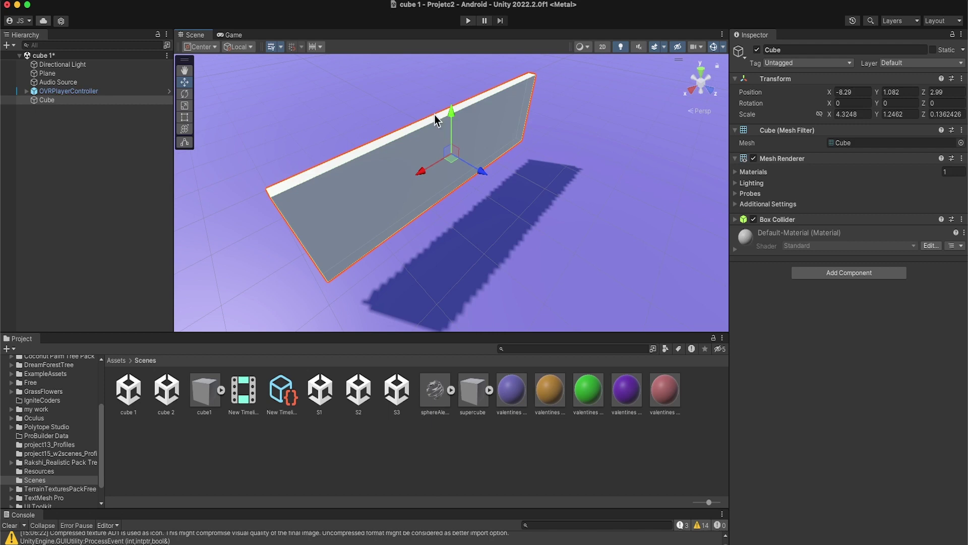
Set the wall's Y scale to 2.203406 and lift it to height 1.9
{"action": "left_click", "coordinate": [184, 105]}
{"action": "mouse_move", "coordinate": [450, 108]}
{"action": "left_mouse_down"}
{"action": "mouse_move", "coordinate": [452, 79]}
{"action": "mouse_move", "coordinate": [453, 94]}
{"action": "left_mouse_up"}
{"action": "left_click_drag", "start_coordinate": [335, 162], "coordinate": [243, 172], "text": "alt"}
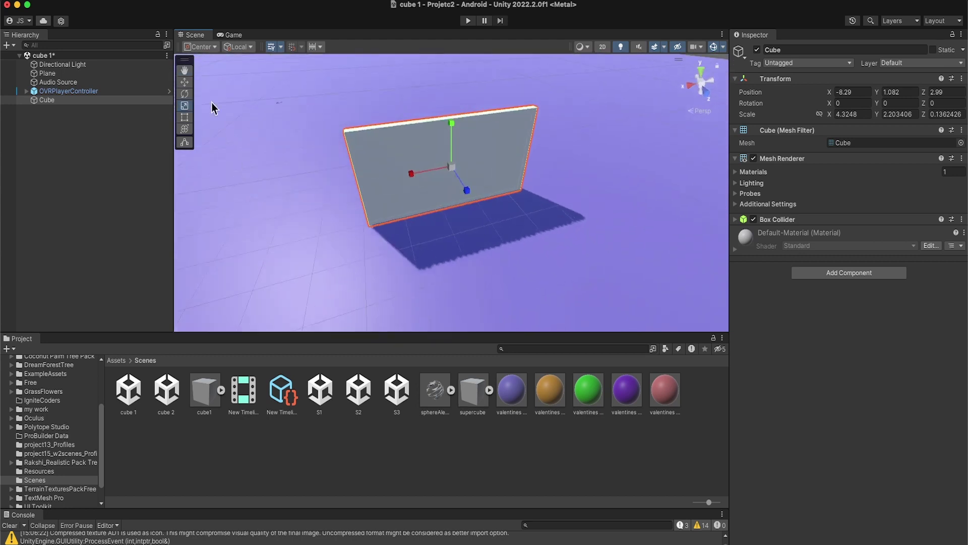
{"action": "left_click", "coordinate": [185, 82]}
{"action": "left_click_drag", "start_coordinate": [453, 130], "coordinate": [629, 126]}
{"action": "scroll", "coordinate": [563, 129], "scroll_direction": "down", "scroll_amount": 3}
{"action": "scroll", "coordinate": [466, 154], "scroll_direction": "up", "scroll_amount": 2}
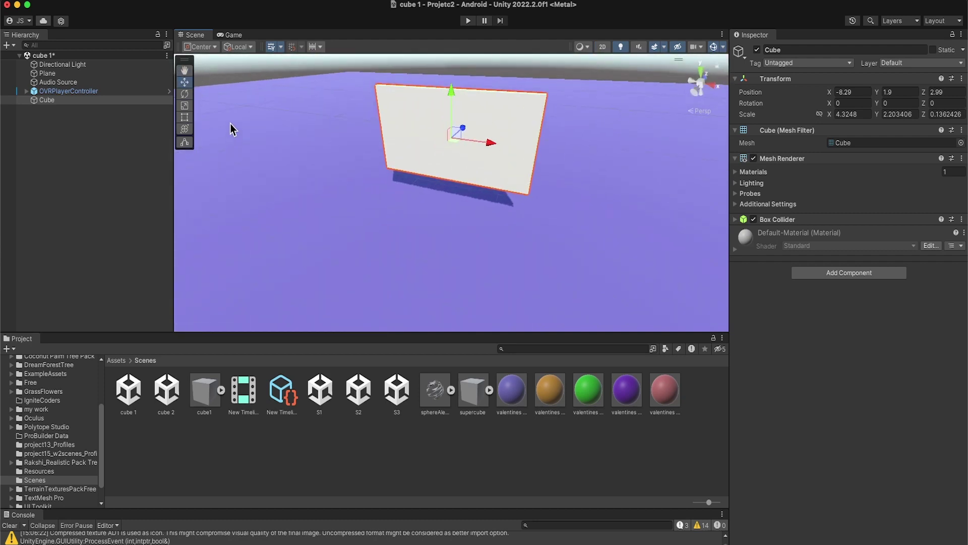
{"action": "left_click_drag", "start_coordinate": [337, 104], "coordinate": [370, 113], "text": "alt"}
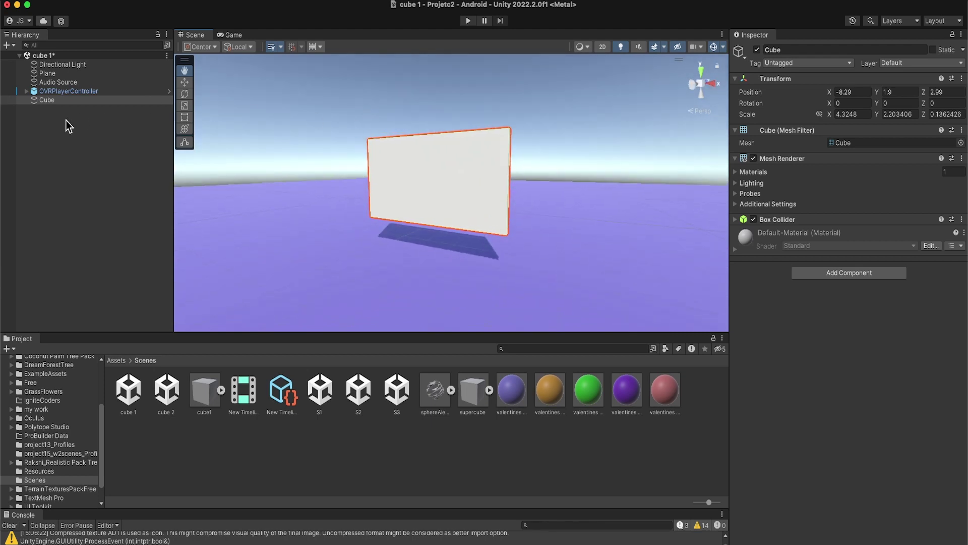
Rename the Cube object in the Hierarchy to 'VideoScreen'
{"action": "left_click", "coordinate": [68, 125]}
{"action": "left_click", "coordinate": [36, 94]}
{"action": "left_click", "coordinate": [47, 100]}
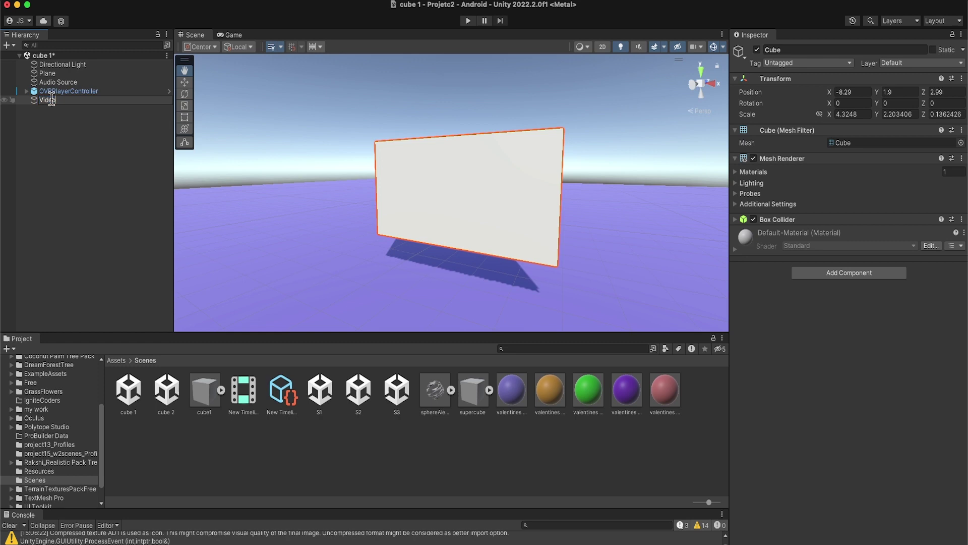
{"action": "left_click", "coordinate": [44, 118]}
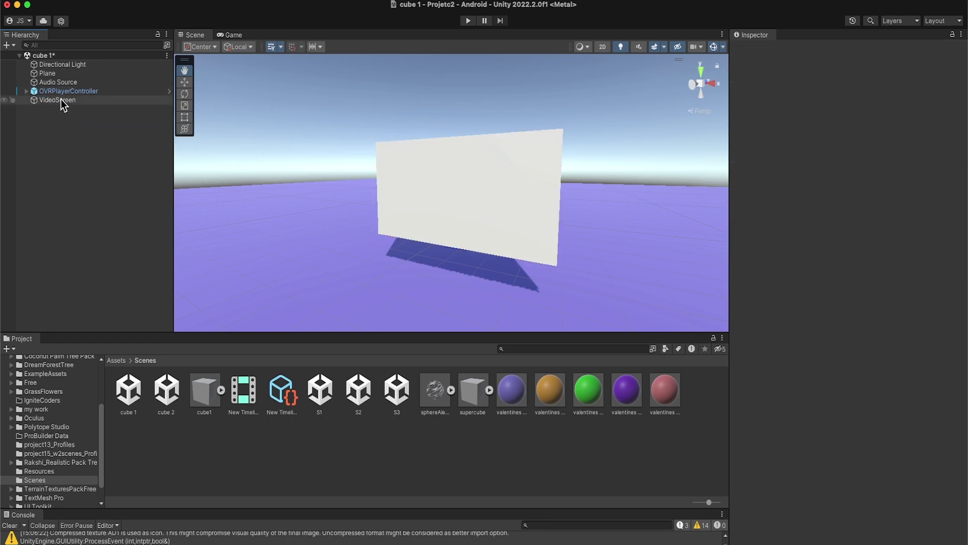
{"action": "left_click", "coordinate": [61, 99]}
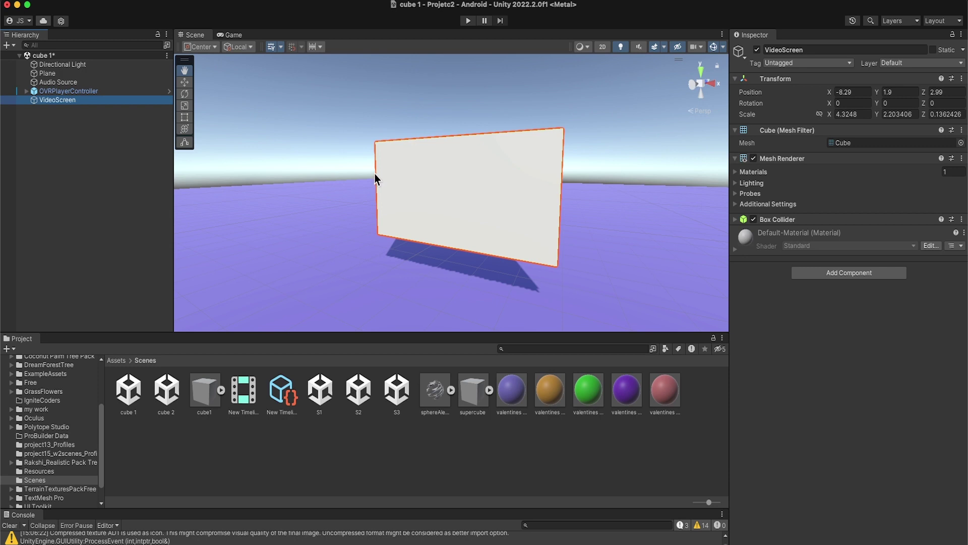
{"action": "left_click_drag", "start_coordinate": [374, 174], "coordinate": [308, 114], "text": "alt"}
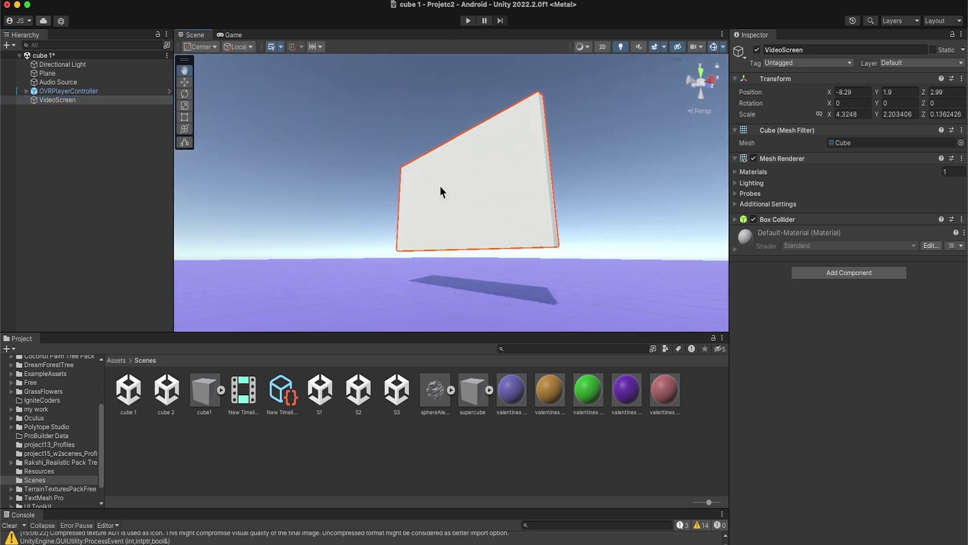
Search Add Component for 'video' and add a Video Player to VideoScreen
{"action": "left_click", "coordinate": [826, 272]}
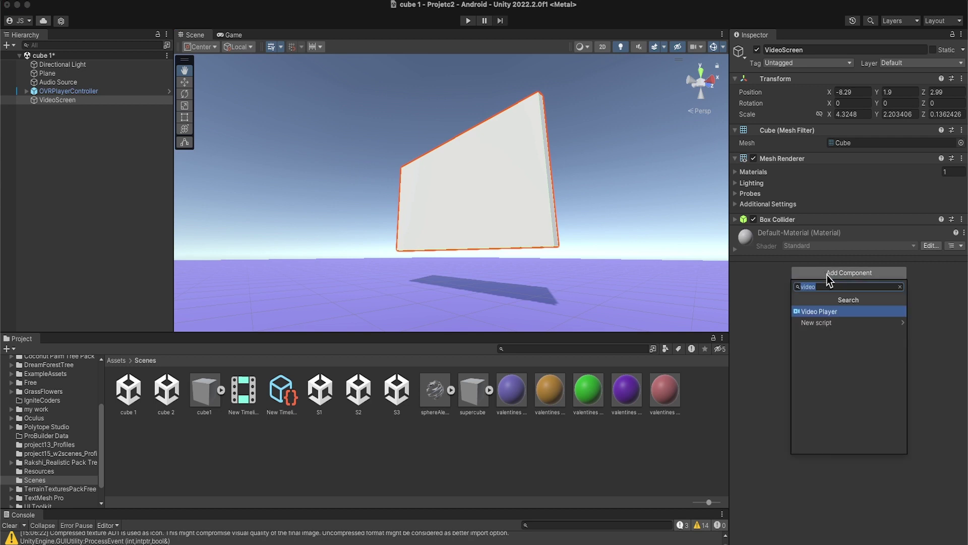
{"action": "type", "text": "video"}
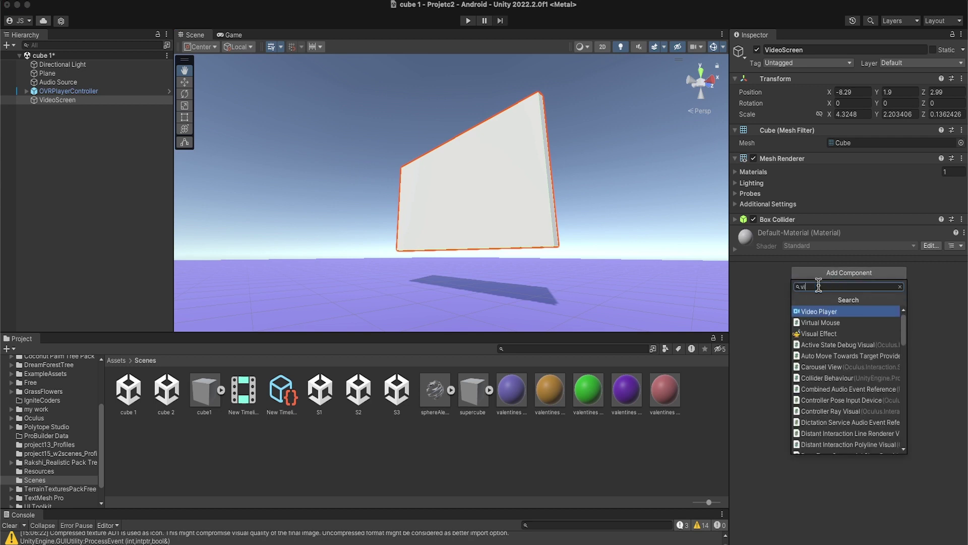
{"action": "left_click", "coordinate": [831, 311]}
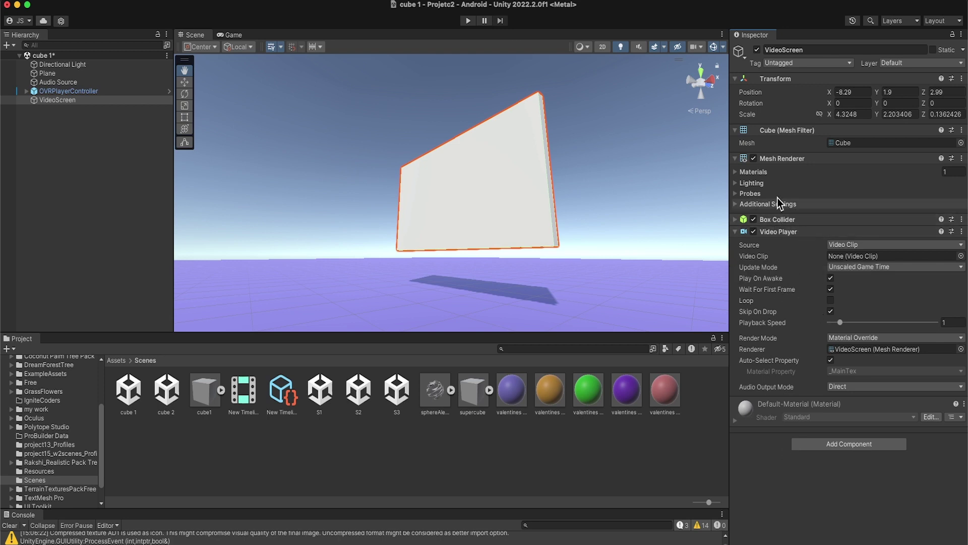
Collapse the Transform and Cube (Mesh Filter) components in the Inspector
{"action": "left_click", "coordinate": [736, 79]}
{"action": "left_click", "coordinate": [733, 92]}
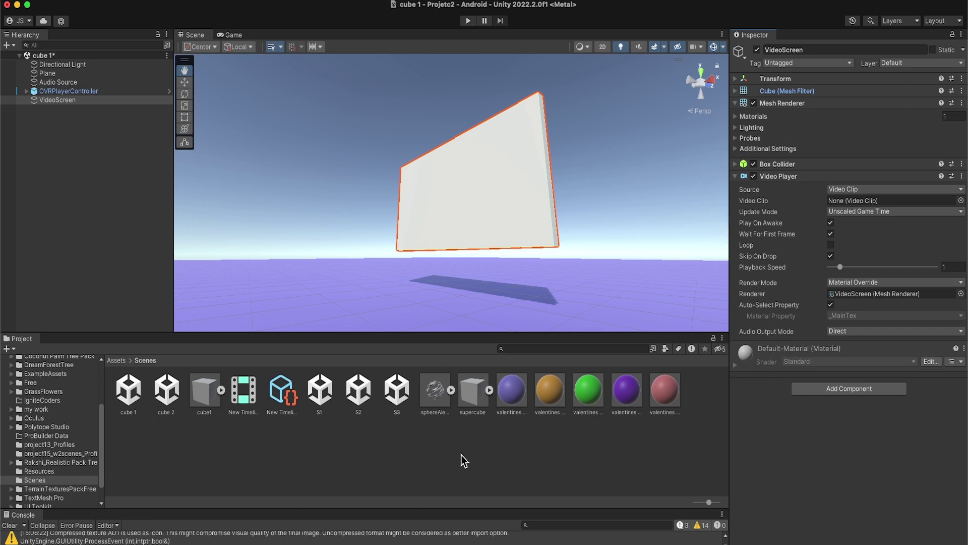
Deselect VideoScreen and open the my work/videos folder in the Project window
{"action": "left_click", "coordinate": [310, 455]}
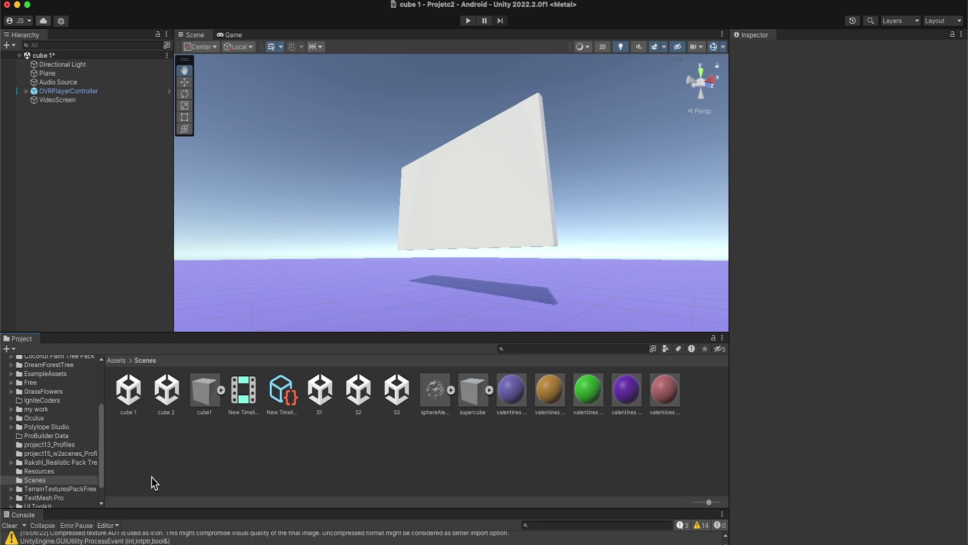
{"action": "left_click", "coordinate": [524, 348]}
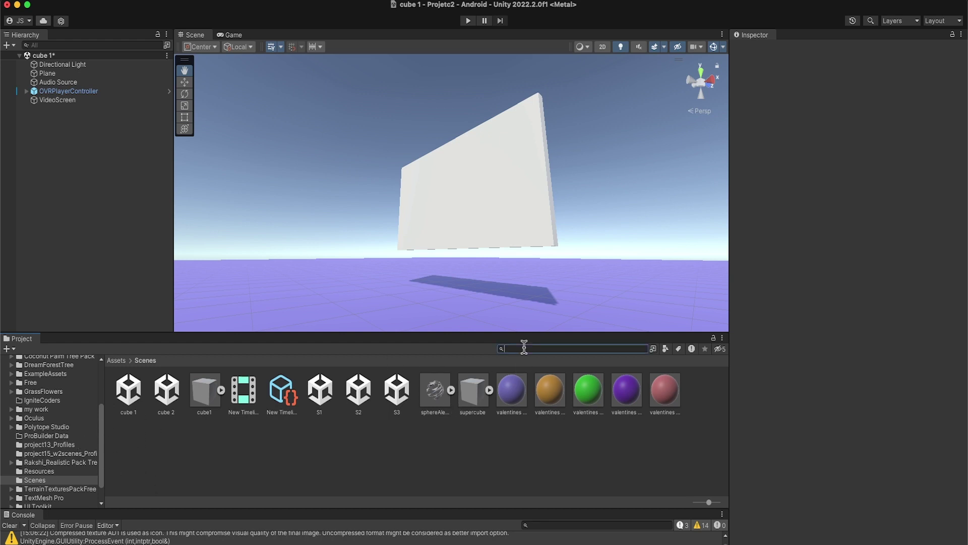
{"action": "left_click", "coordinate": [35, 409]}
{"action": "double_click", "coordinate": [356, 440]}
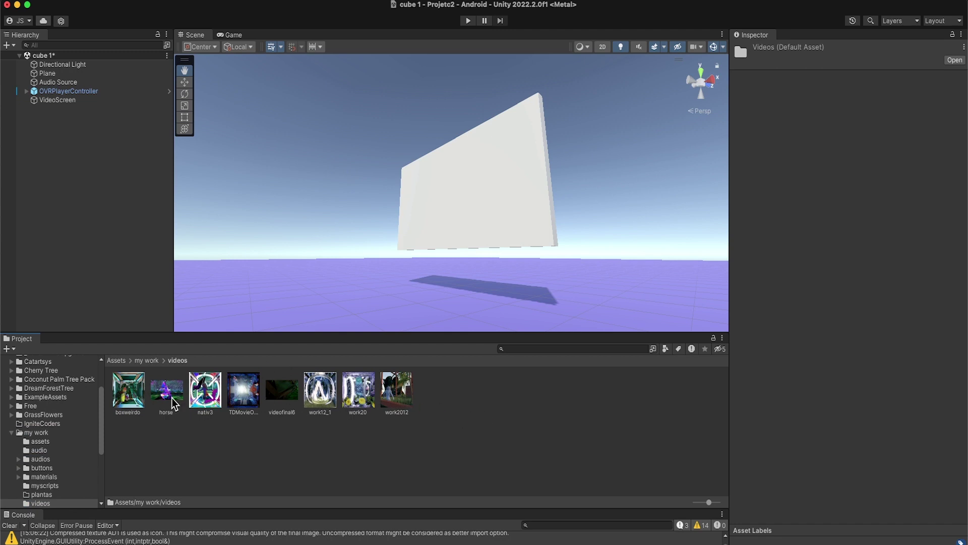
Preview the boxweirdo, nativ3, TDMovieOut, videofinal6 and work12_1 clips in the Inspector
{"action": "left_click", "coordinate": [128, 390]}
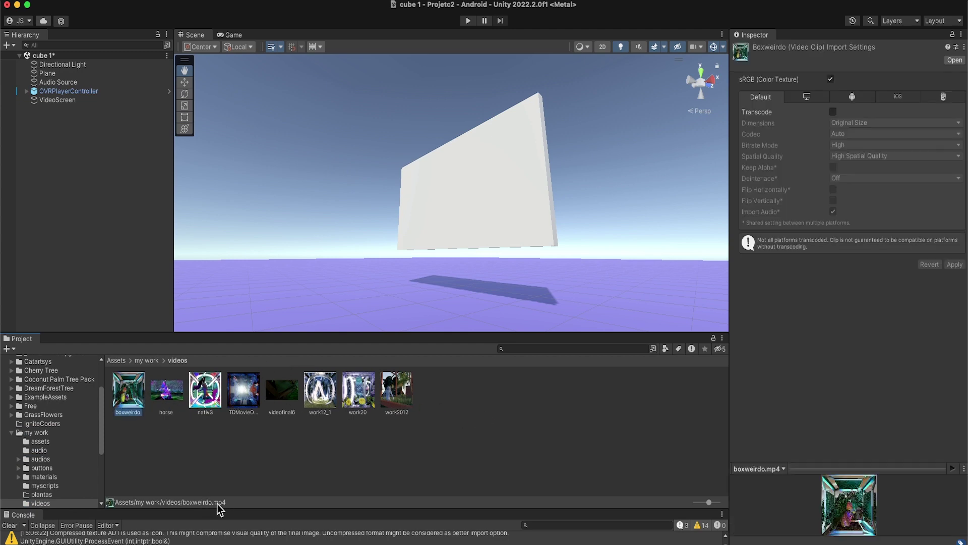
{"action": "left_click", "coordinate": [208, 391]}
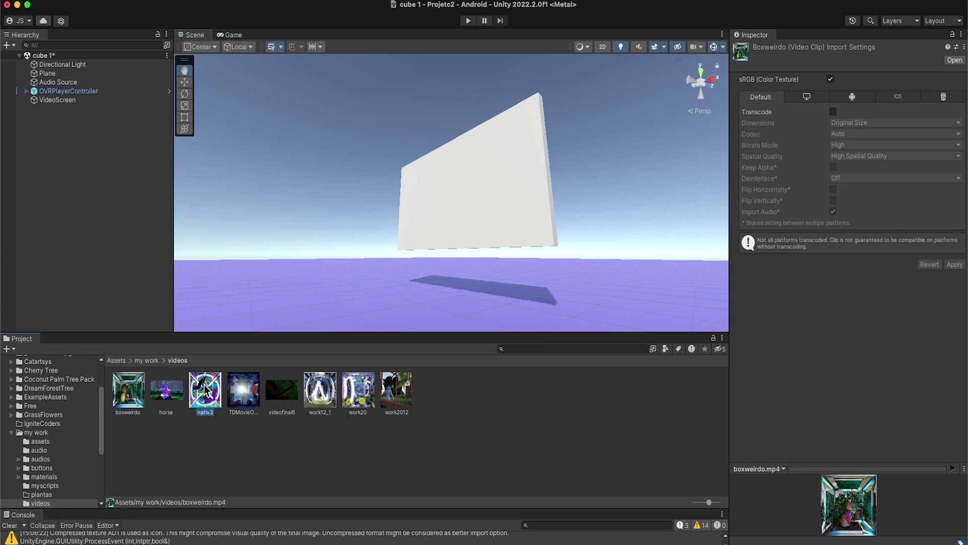
{"action": "left_click", "coordinate": [253, 393]}
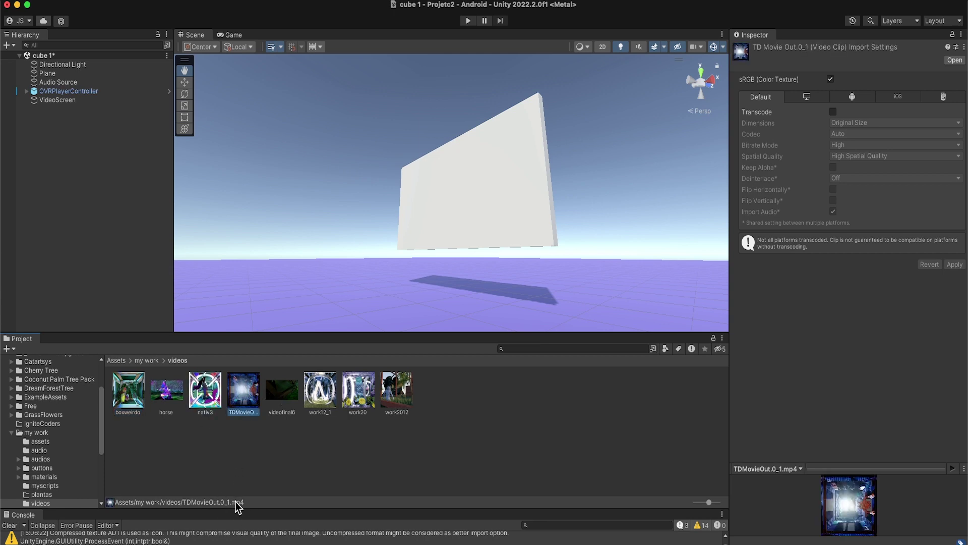
{"action": "left_click", "coordinate": [270, 395]}
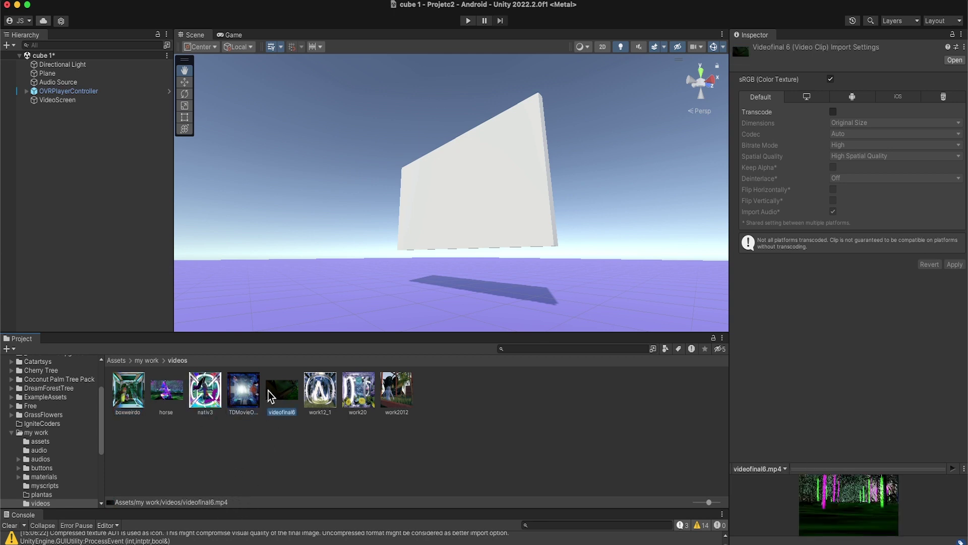
{"action": "left_click", "coordinate": [315, 381]}
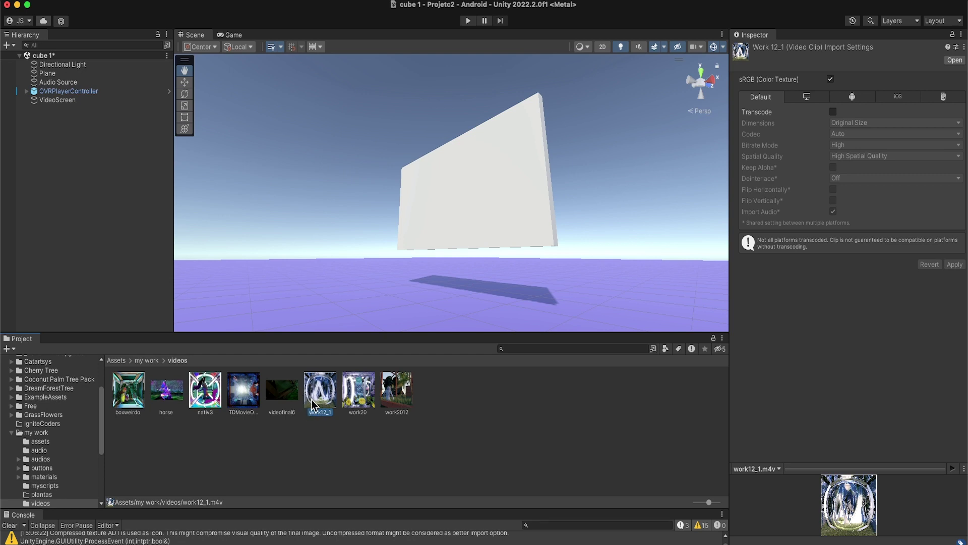
{"action": "left_click", "coordinate": [361, 396]}
{"action": "left_click", "coordinate": [397, 391]}
{"action": "left_click", "coordinate": [243, 391]}
{"action": "left_click", "coordinate": [210, 404]}
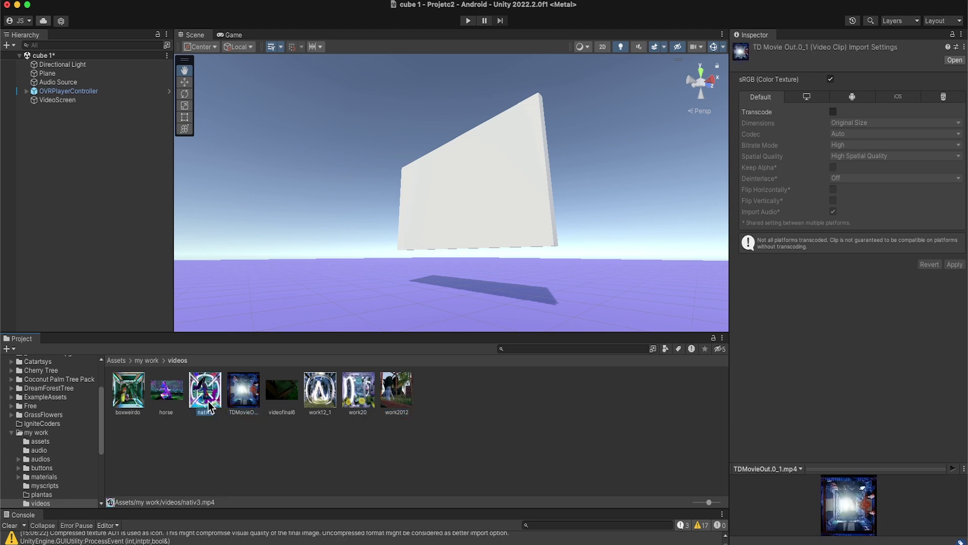
Preview the horse, work20 and work2012 clips, ending back on boxweirdo
{"action": "left_click", "coordinate": [167, 391]}
{"action": "left_click", "coordinate": [128, 391]}
{"action": "left_click", "coordinate": [171, 391]}
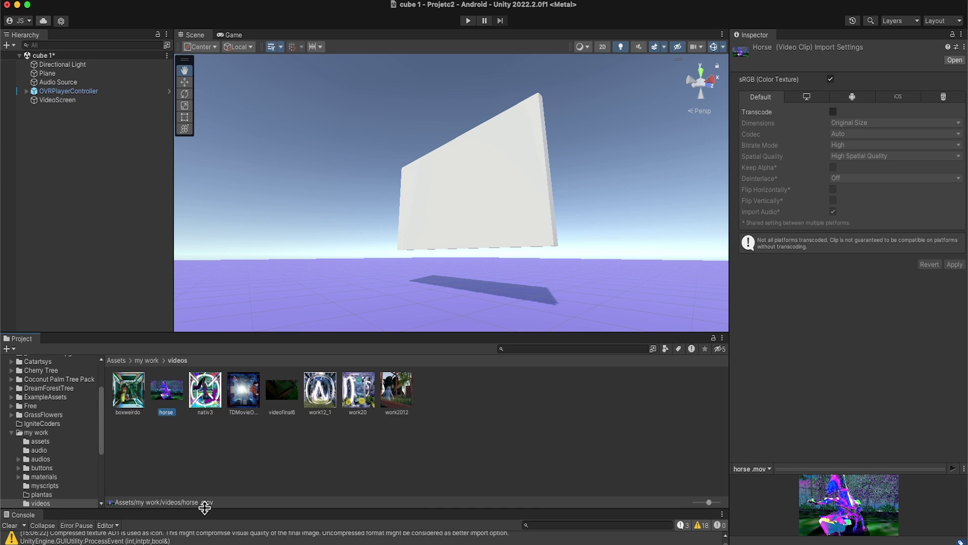
{"action": "left_click", "coordinate": [197, 391]}
{"action": "left_click", "coordinate": [243, 391]}
{"action": "left_click", "coordinate": [282, 391]}
{"action": "left_click", "coordinate": [320, 391]}
{"action": "left_click", "coordinate": [358, 391]}
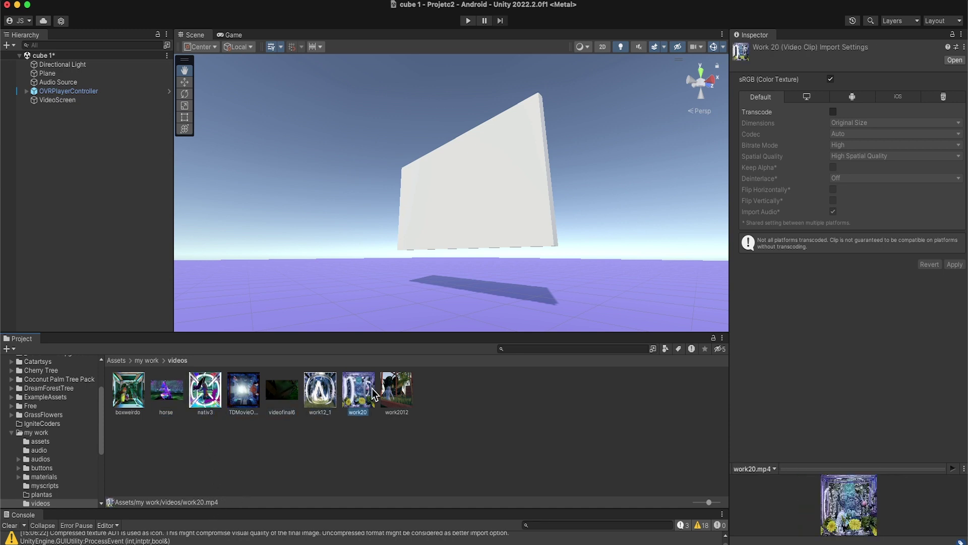
{"action": "left_click", "coordinate": [396, 391]}
{"action": "left_click", "coordinate": [132, 391]}
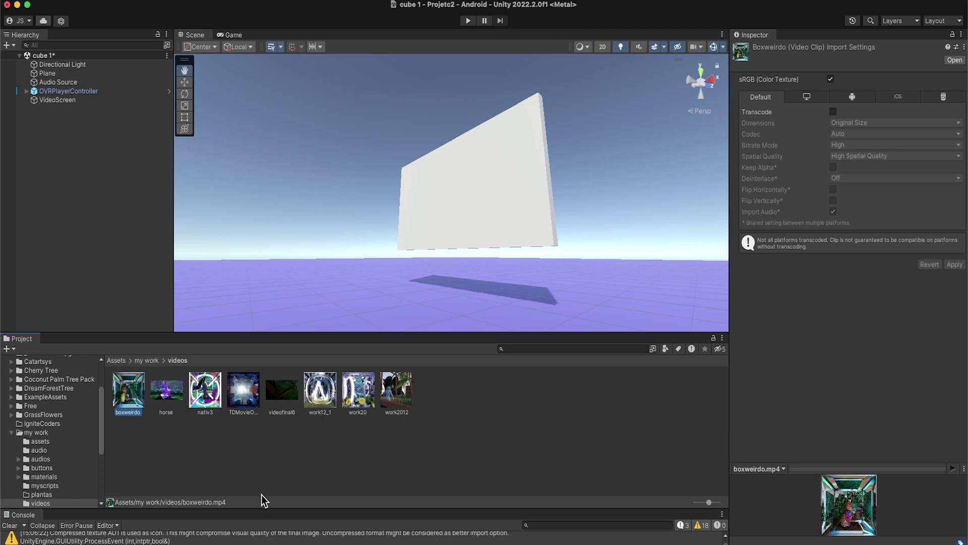
Enlarge the Scene view and drag the horse clip into VideoScreen's Video Clip field
{"action": "left_click", "coordinate": [380, 334]}
{"action": "left_click_drag", "start_coordinate": [380, 334], "coordinate": [361, 405]}
{"action": "left_click", "coordinate": [59, 101]}
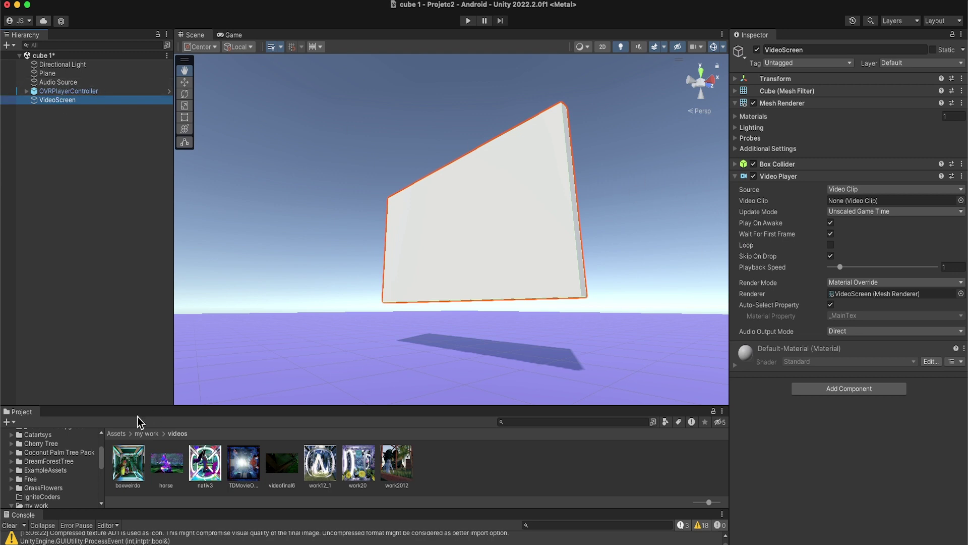
{"action": "left_click_drag", "start_coordinate": [140, 459], "coordinate": [867, 204]}
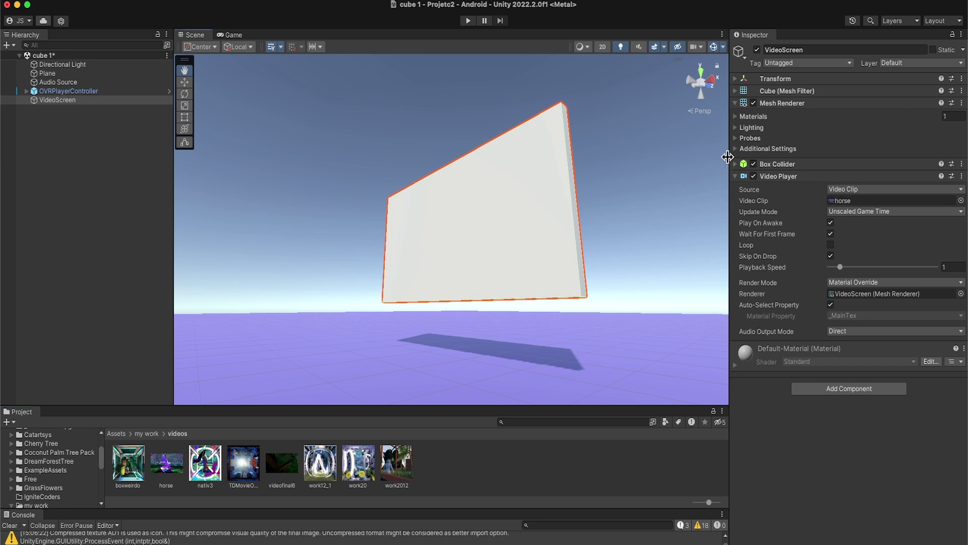
Resize the panels to give the Video Player settings more room
{"action": "left_click_drag", "start_coordinate": [727, 157], "coordinate": [763, 157]}
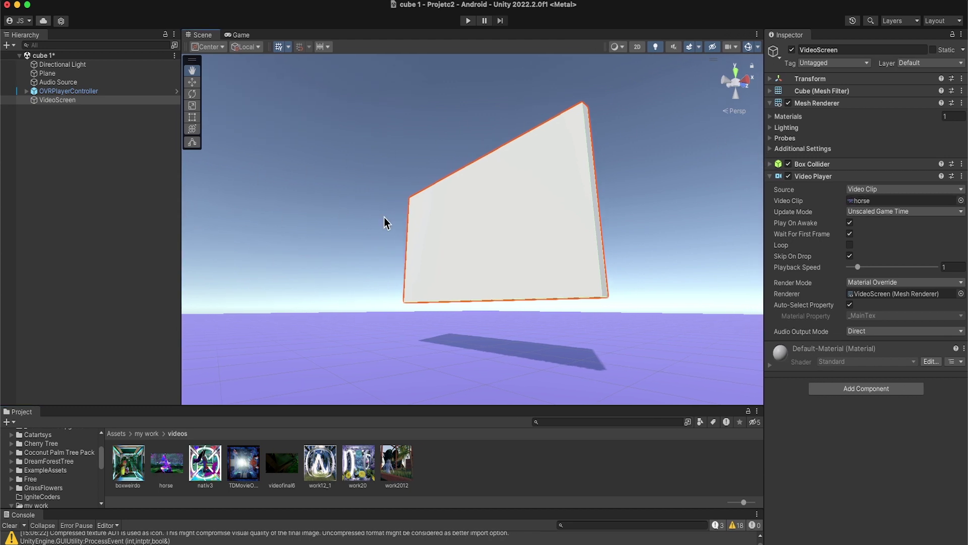
{"action": "scroll", "coordinate": [429, 240], "scroll_direction": "down", "scroll_amount": 5}
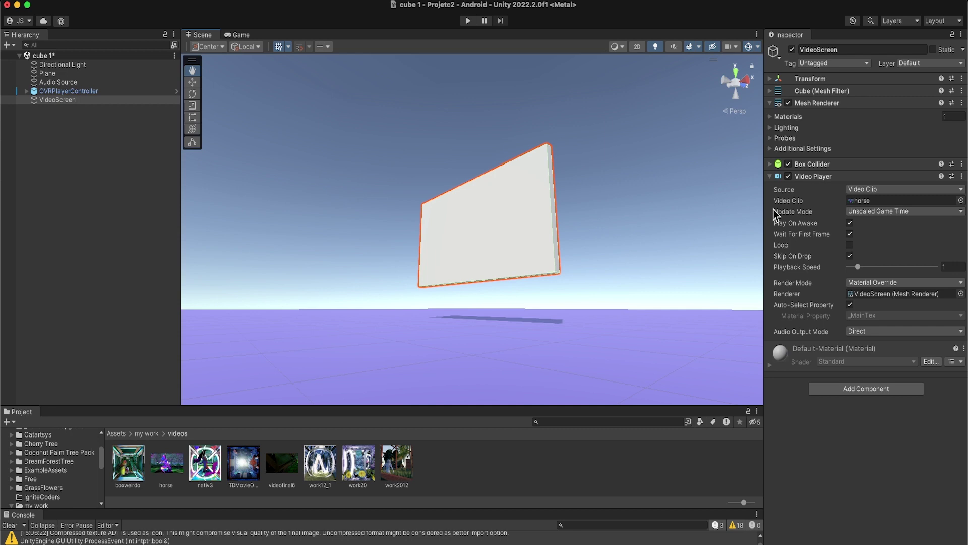
{"action": "left_click_drag", "start_coordinate": [765, 207], "coordinate": [736, 202]}
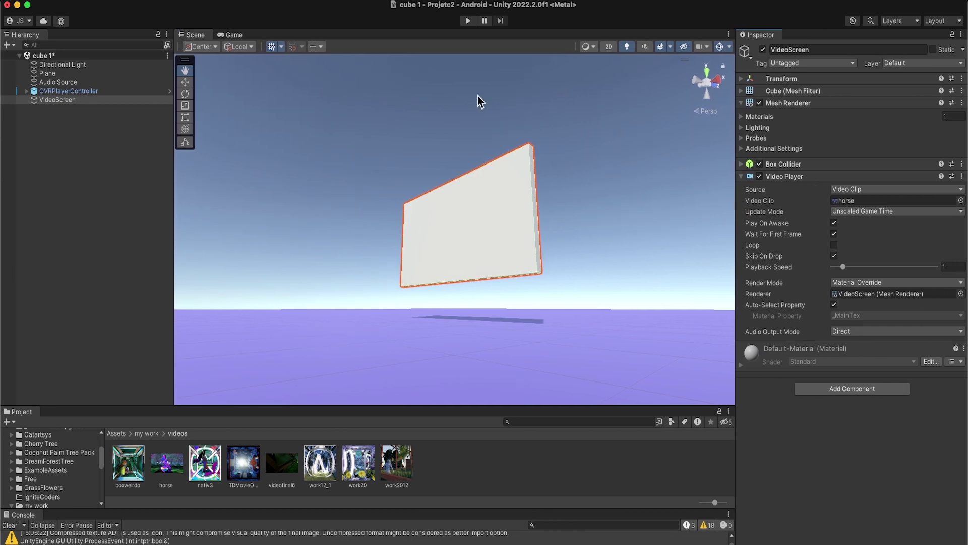
Enter Play mode to watch the horse clip on VideoScreen, then stop it
{"action": "left_click", "coordinate": [468, 21]}
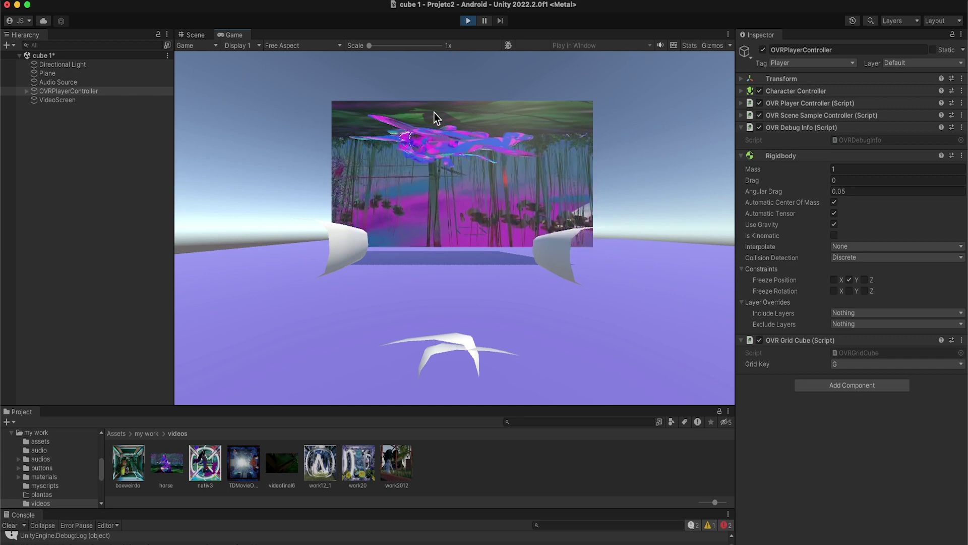
{"action": "left_click", "coordinate": [468, 21]}
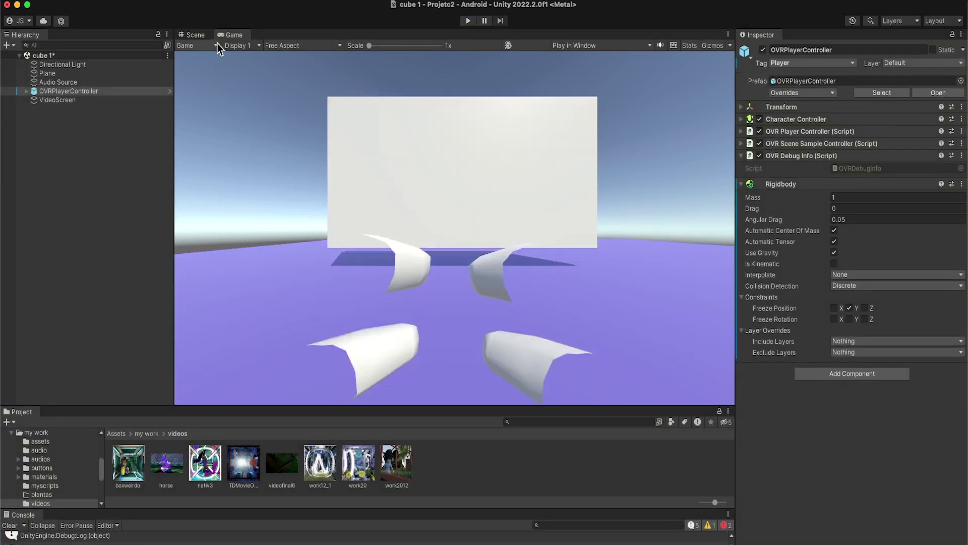
Try tilting VideoScreen, undo back to 180/0/180 rotation, and run the scene again
{"action": "left_click", "coordinate": [194, 34]}
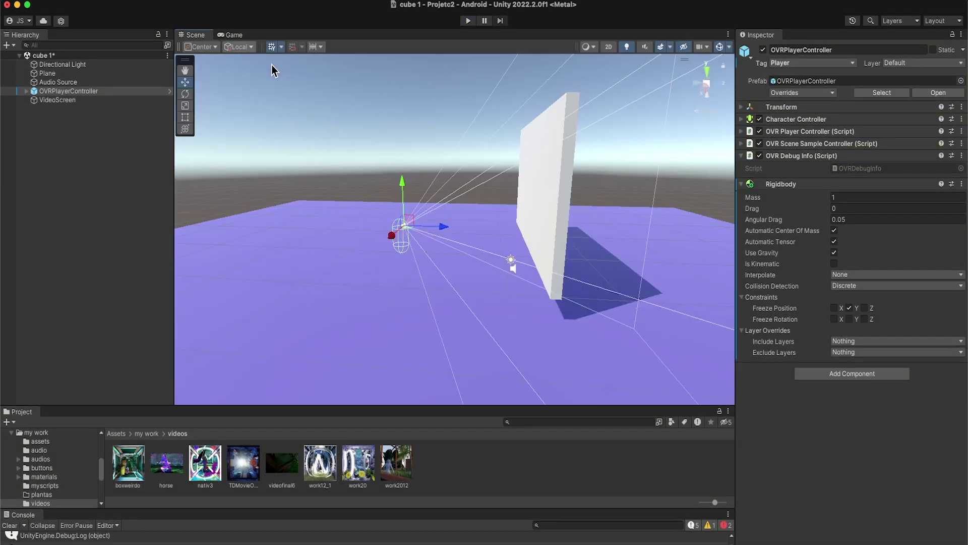
{"action": "left_click", "coordinate": [541, 168]}
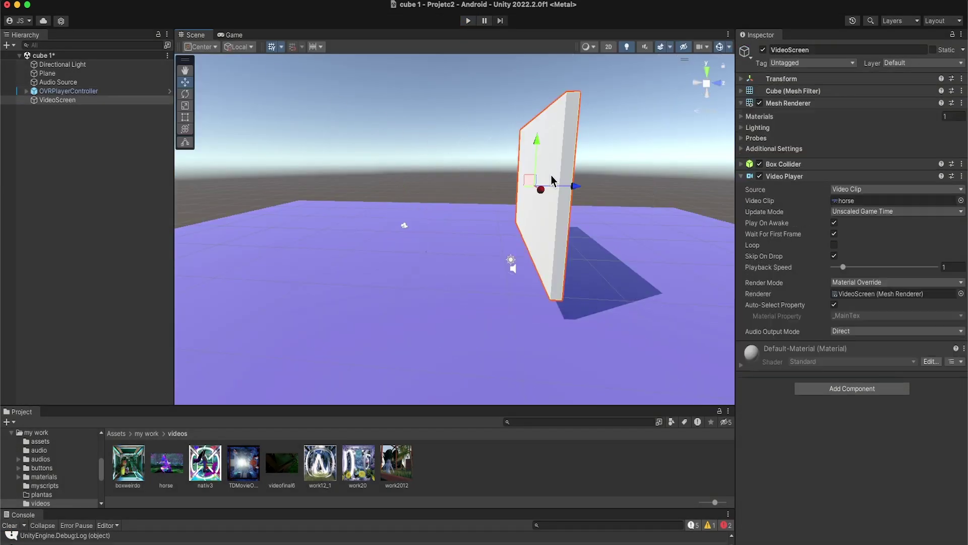
{"action": "left_click", "coordinate": [741, 105]}
{"action": "left_click", "coordinate": [751, 80]}
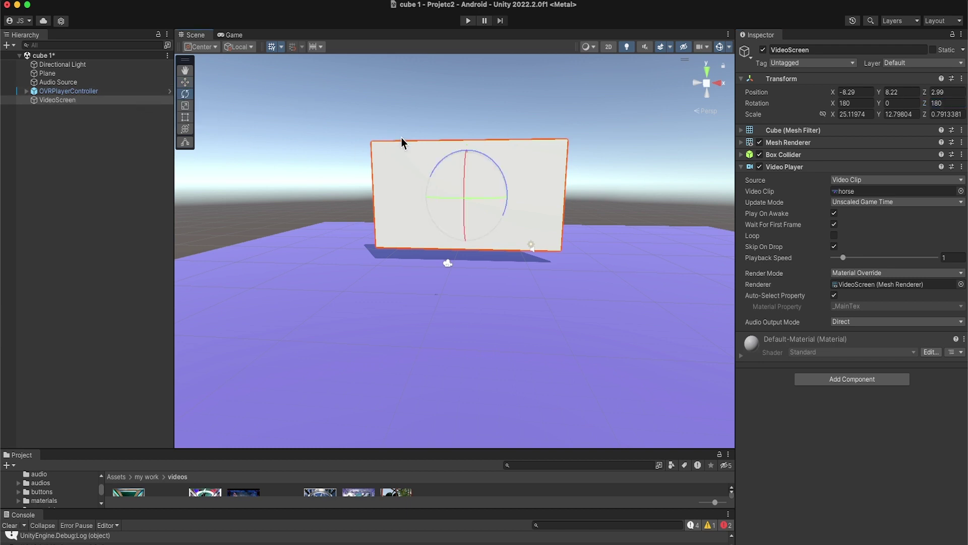
{"action": "left_click_drag", "start_coordinate": [430, 167], "coordinate": [369, 345]}
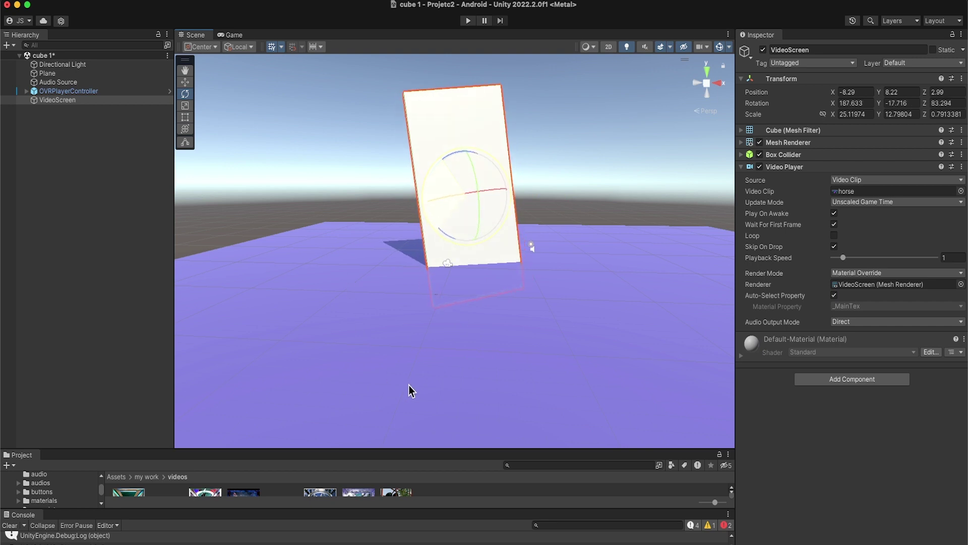
{"action": "key", "text": "super+z"}
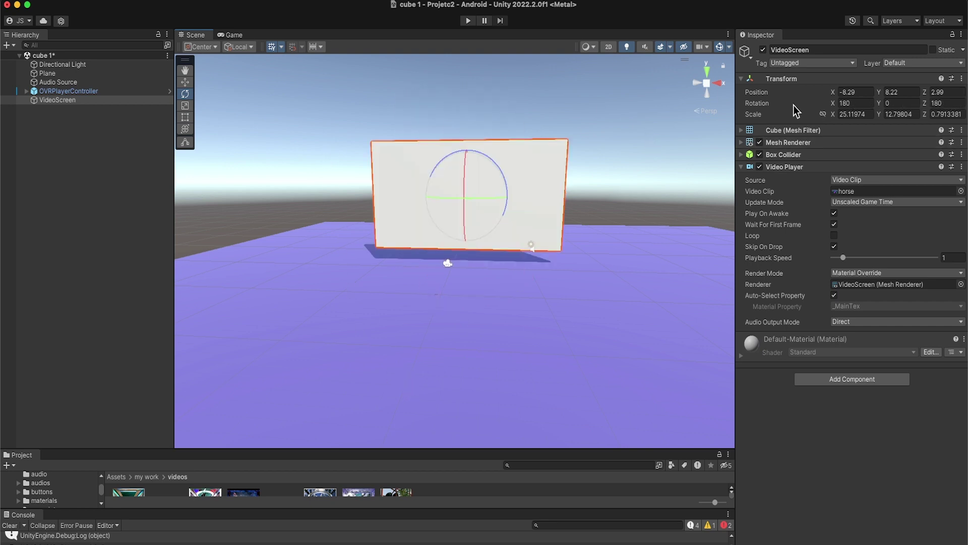
{"action": "left_click", "coordinate": [467, 21]}
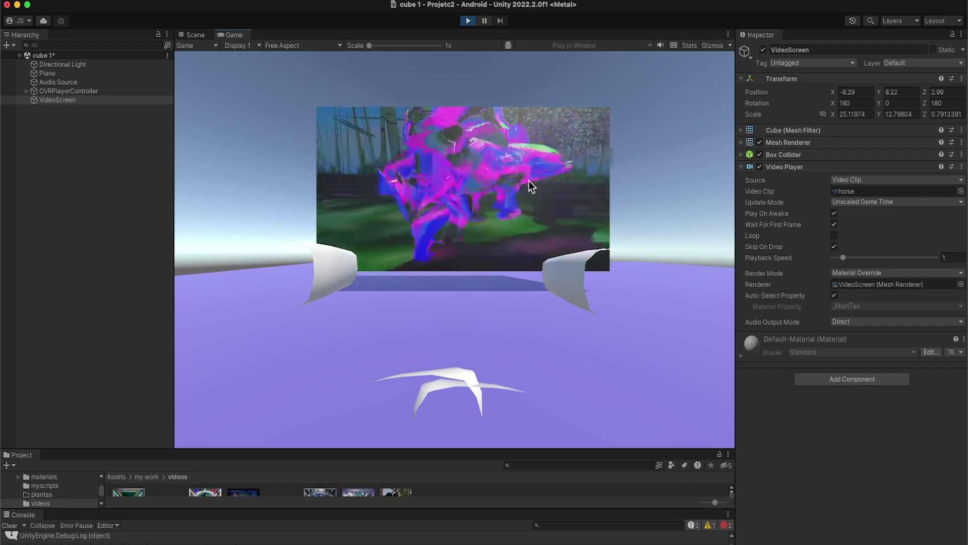
Tick Loop on VideoScreen's Video Player during Play mode so the horse clip repeats
{"action": "left_click", "coordinate": [745, 167]}
{"action": "left_click", "coordinate": [743, 168]}
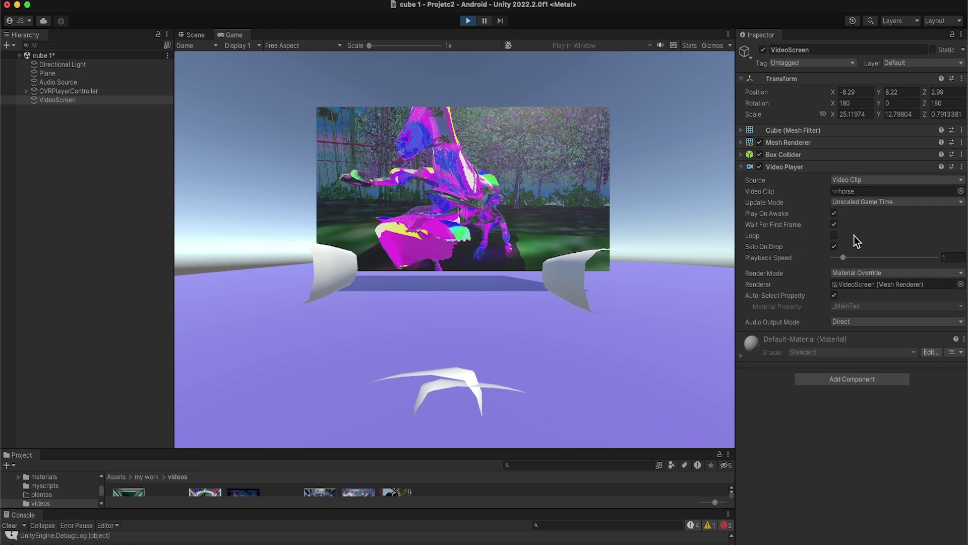
{"action": "left_click", "coordinate": [835, 236]}
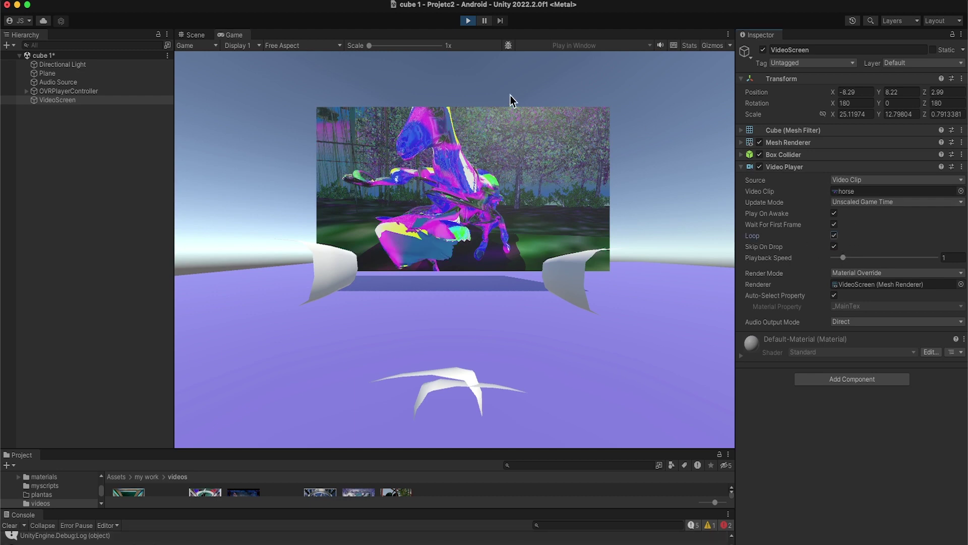
Stop Play mode and replay the scene so the horse video loops on VideoScreen
{"action": "left_click", "coordinate": [468, 21]}
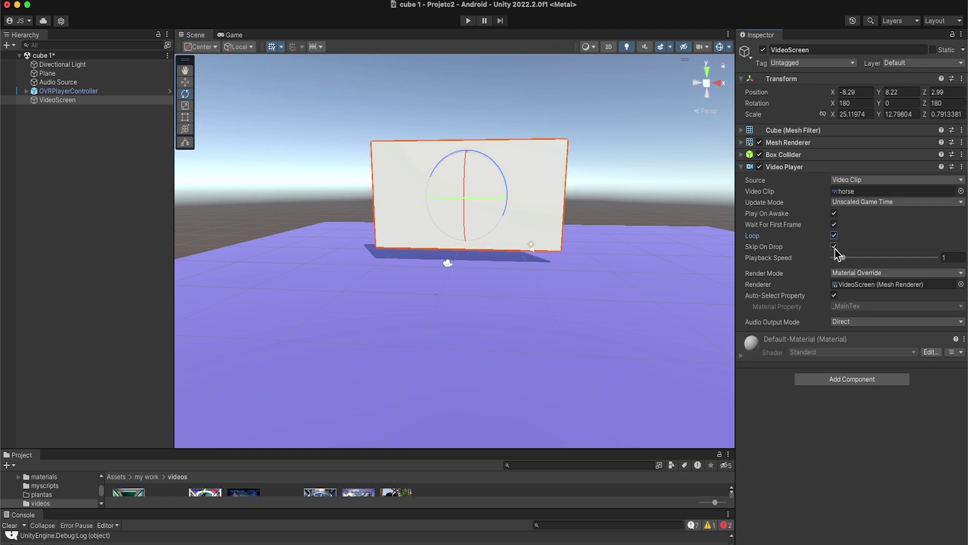
{"action": "left_click", "coordinate": [468, 22]}
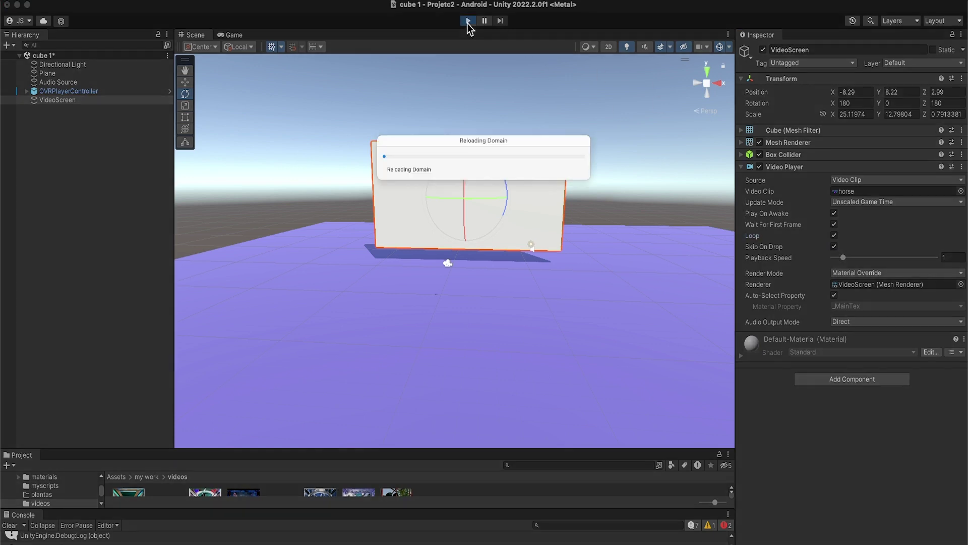